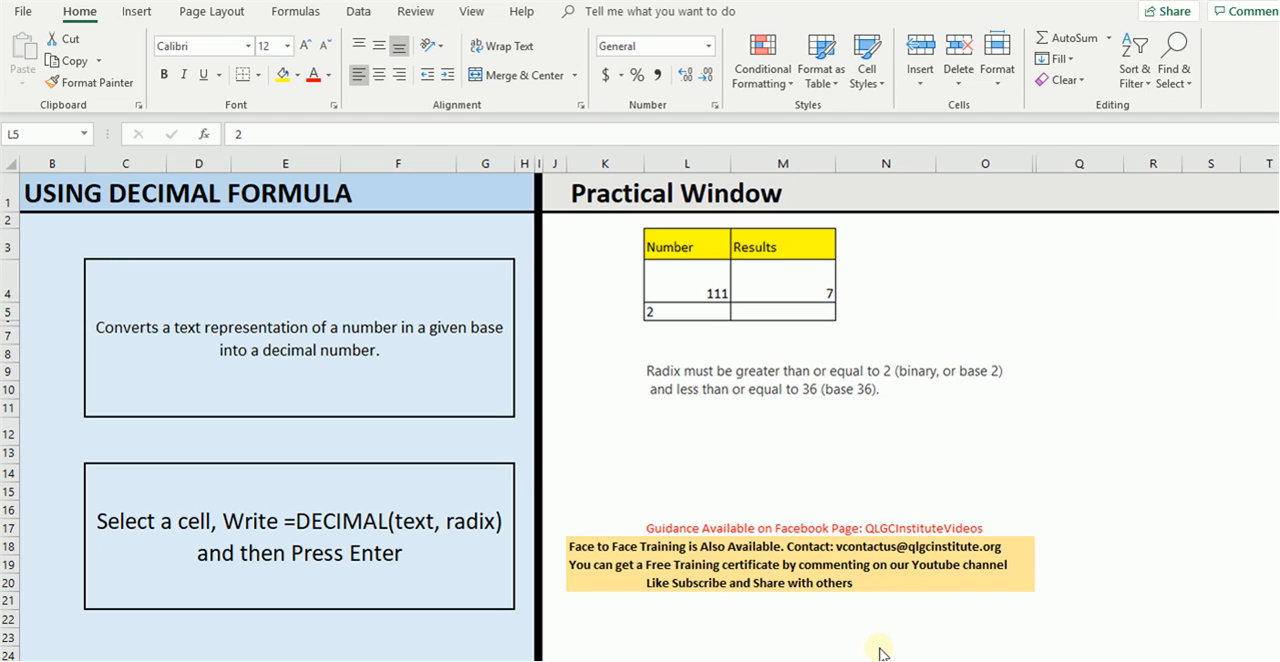
{"action": "left_click", "coordinate": [710, 311]}
{"action": "left_click", "coordinate": [707, 287]}
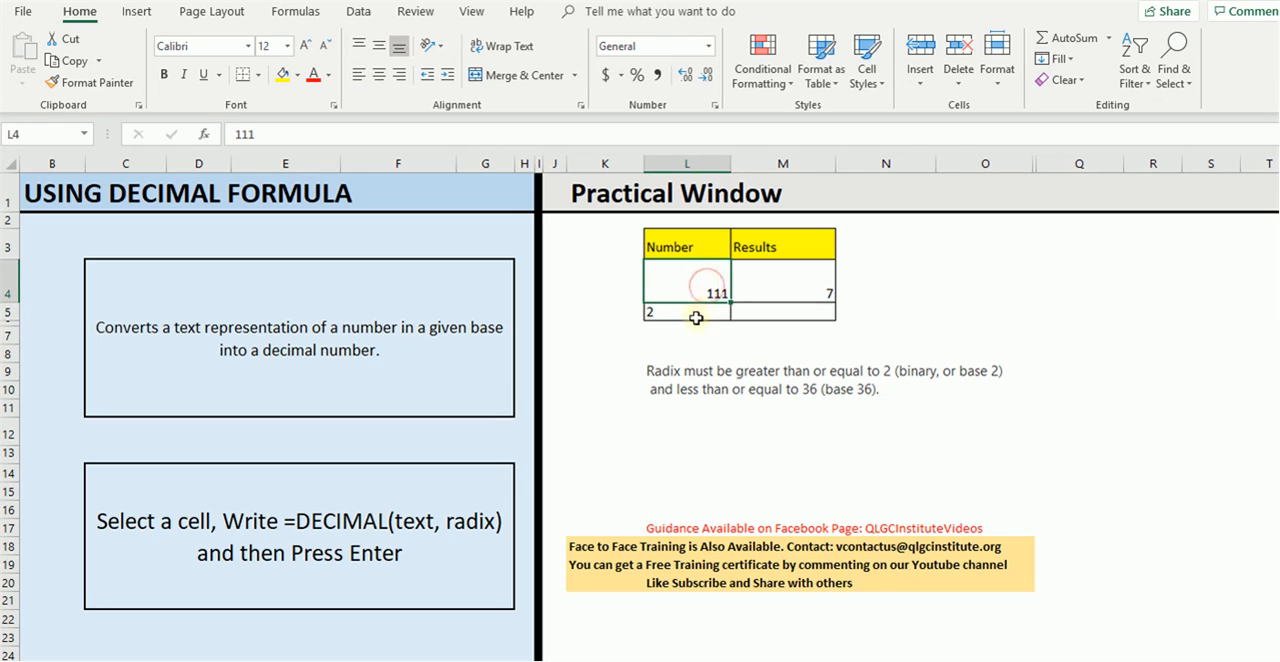
{"action": "left_click", "coordinate": [695, 313]}
{"action": "left_click", "coordinate": [886, 431]}
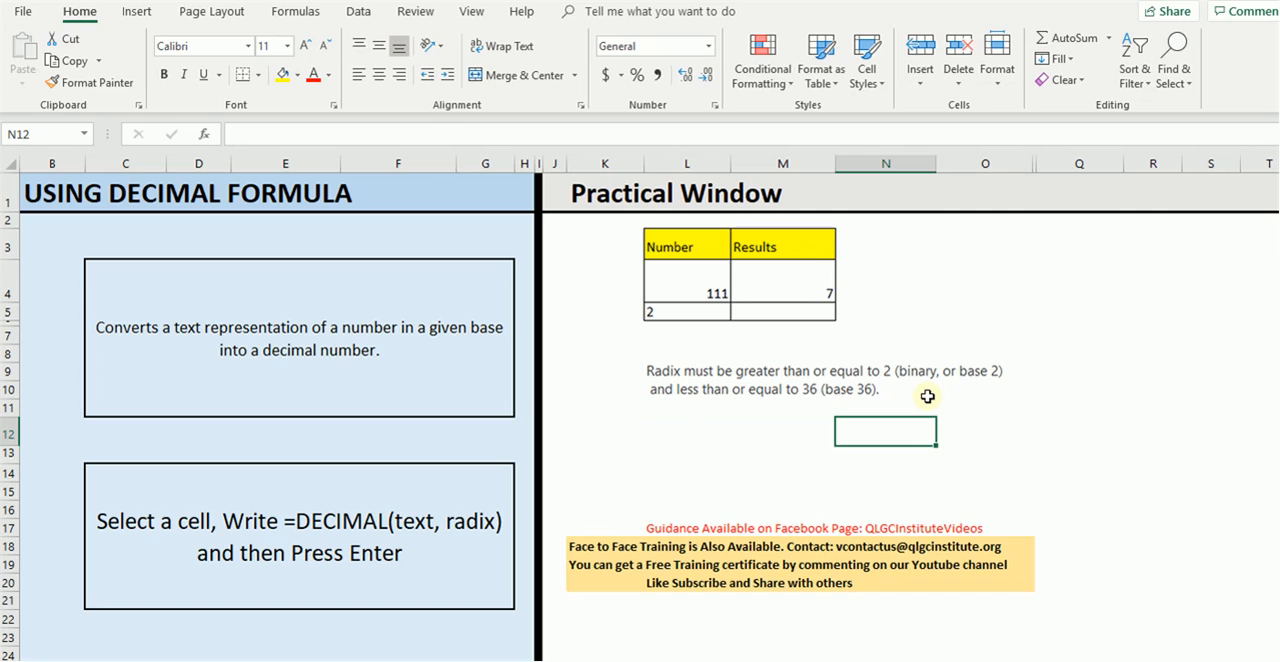
Set the radix in cell L5 to 3 for the DECIMAL conversion
{"action": "left_click", "coordinate": [713, 309]}
{"action": "type", "text": "3"}
{"action": "key", "text": "Return"}
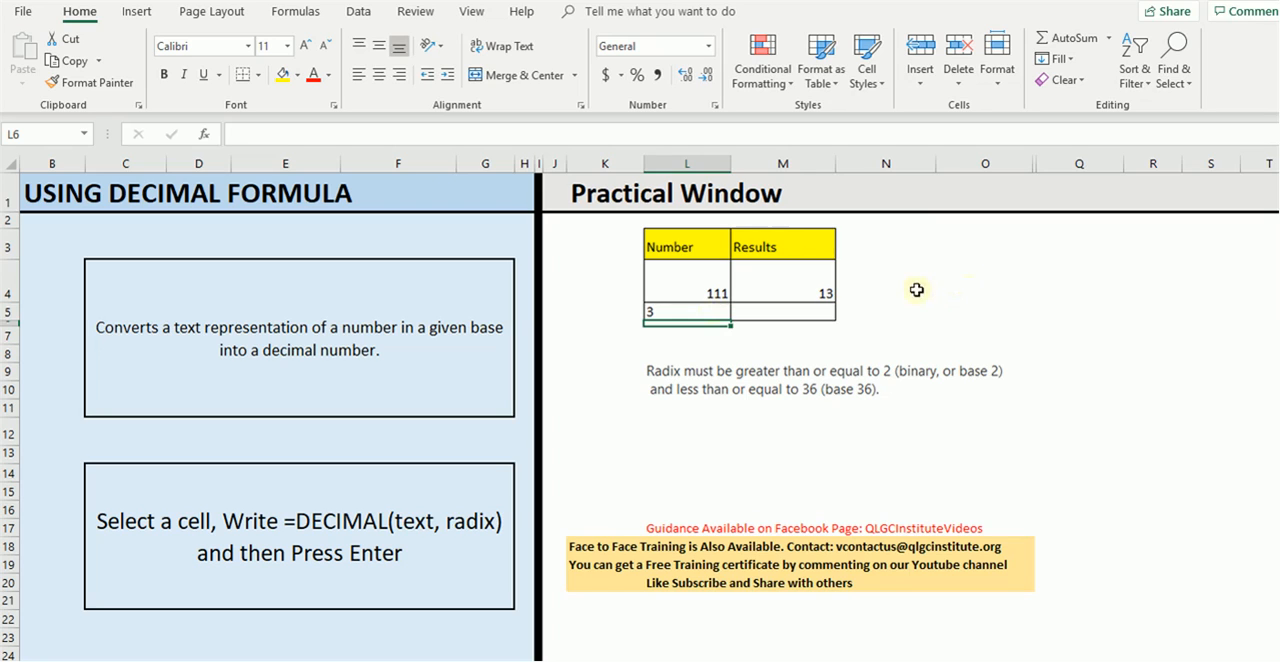
Examine the DECIMAL formula in cell M4 and the cells it uses as number and radix, leaving the formula as it is
{"action": "left_click", "coordinate": [816, 294]}
{"action": "left_click", "coordinate": [458, 126]}
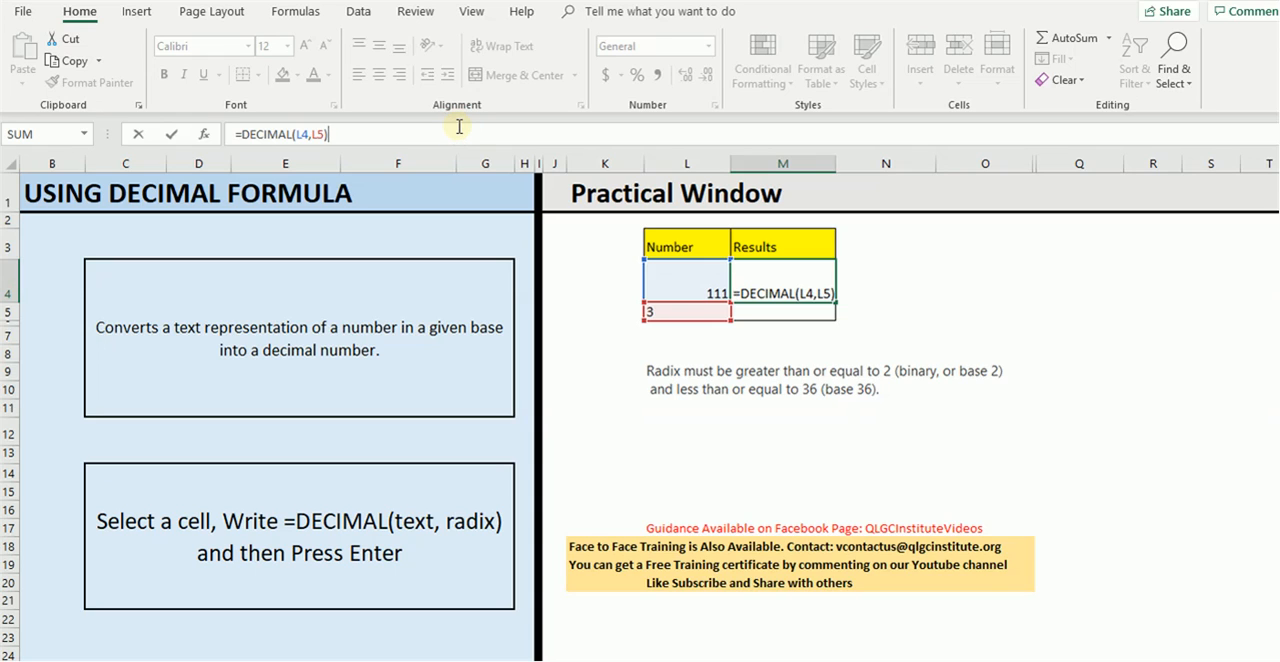
{"action": "left_click", "coordinate": [808, 291]}
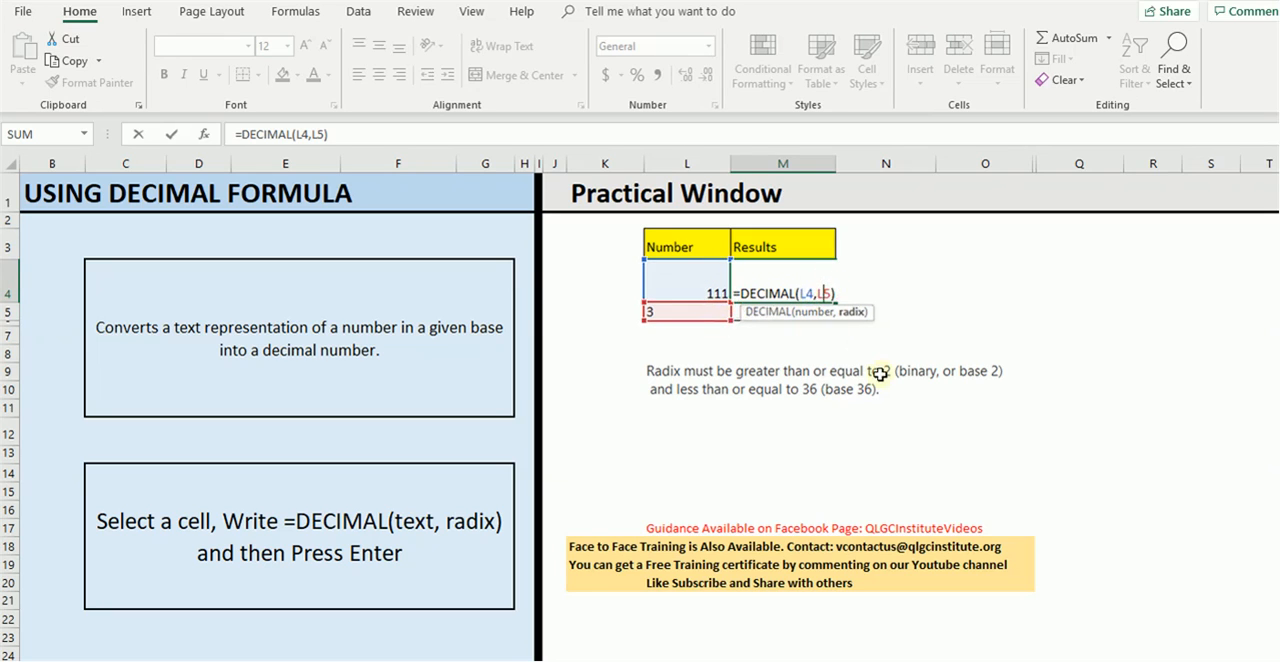
{"action": "key", "text": "Right"}
{"action": "key", "text": "Right"}
{"action": "key", "text": "Return"}
Replace the number in cell L4 with 2222 and check the conversion result in cell M4
{"action": "key", "text": "Up"}
{"action": "key", "text": "Left"}
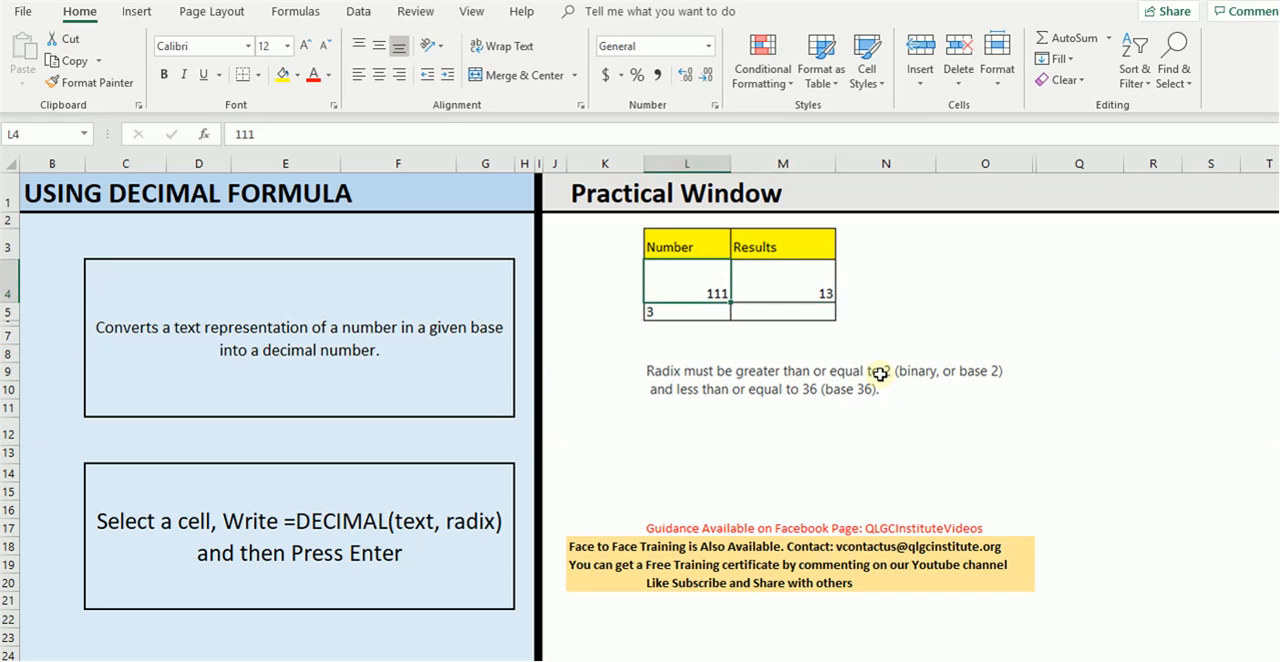
{"action": "type", "text": "2222"}
{"action": "key", "text": "Return"}
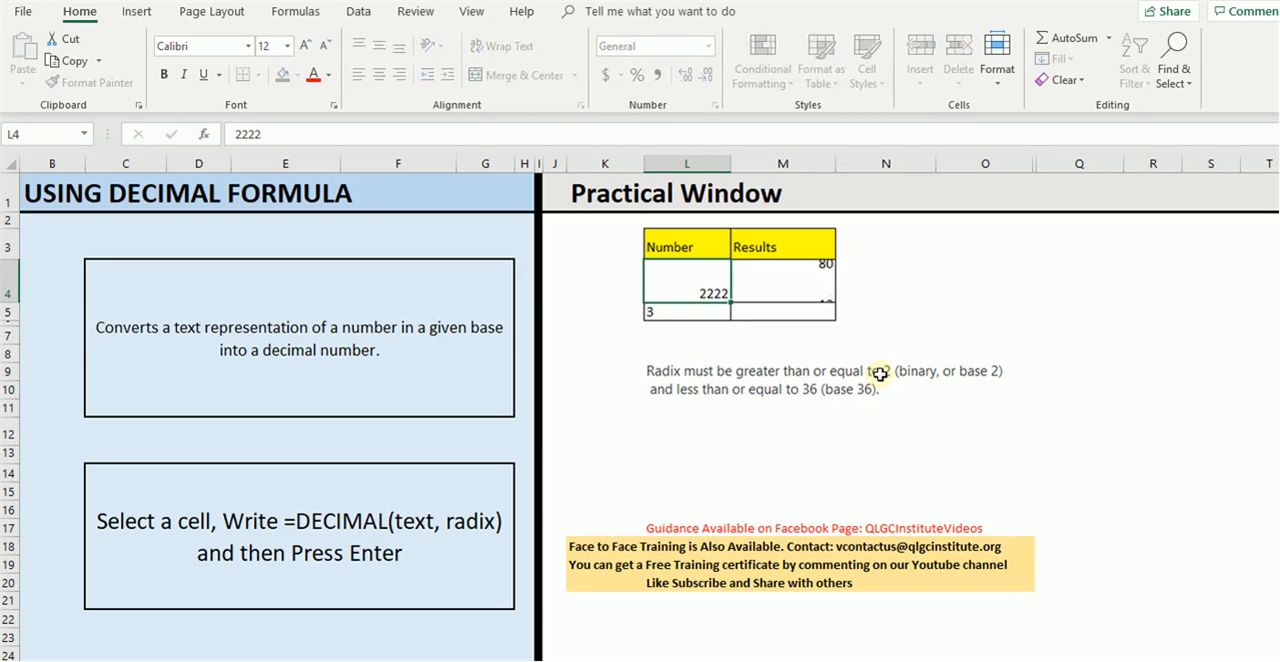
{"action": "key", "text": "Up"}
{"action": "left_click", "coordinate": [822, 287]}
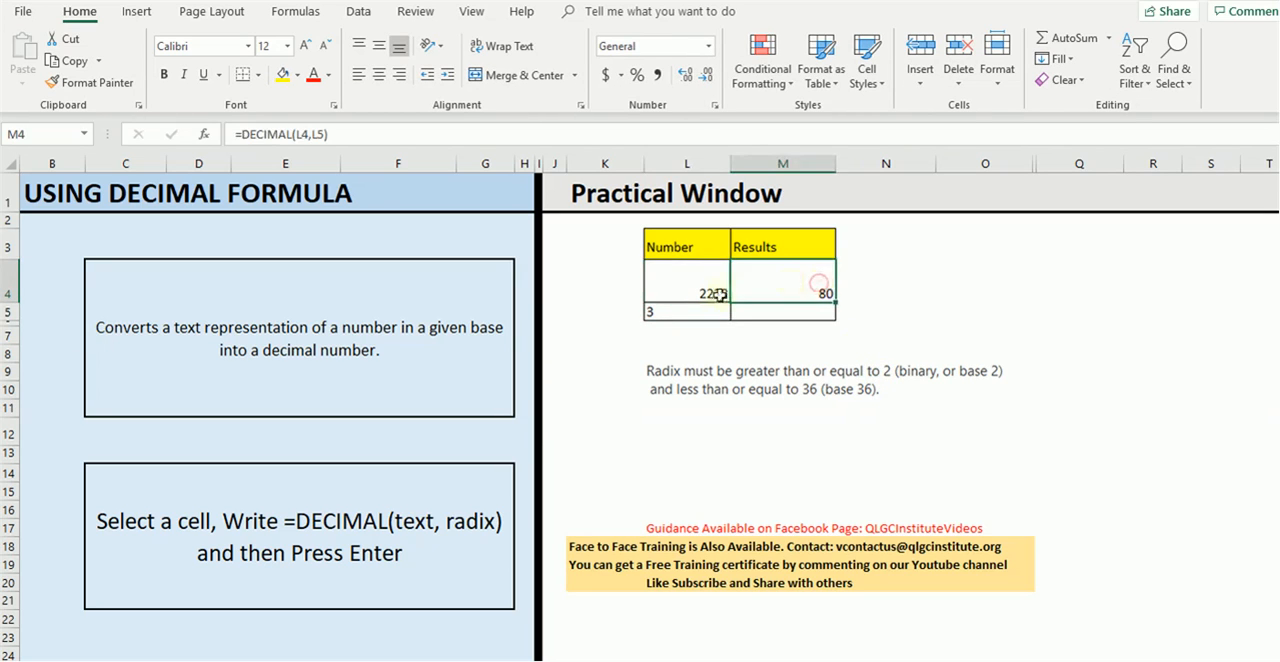
Set the radix in cell L5 to 10 and compare the result with the original number
{"action": "left_click", "coordinate": [700, 313]}
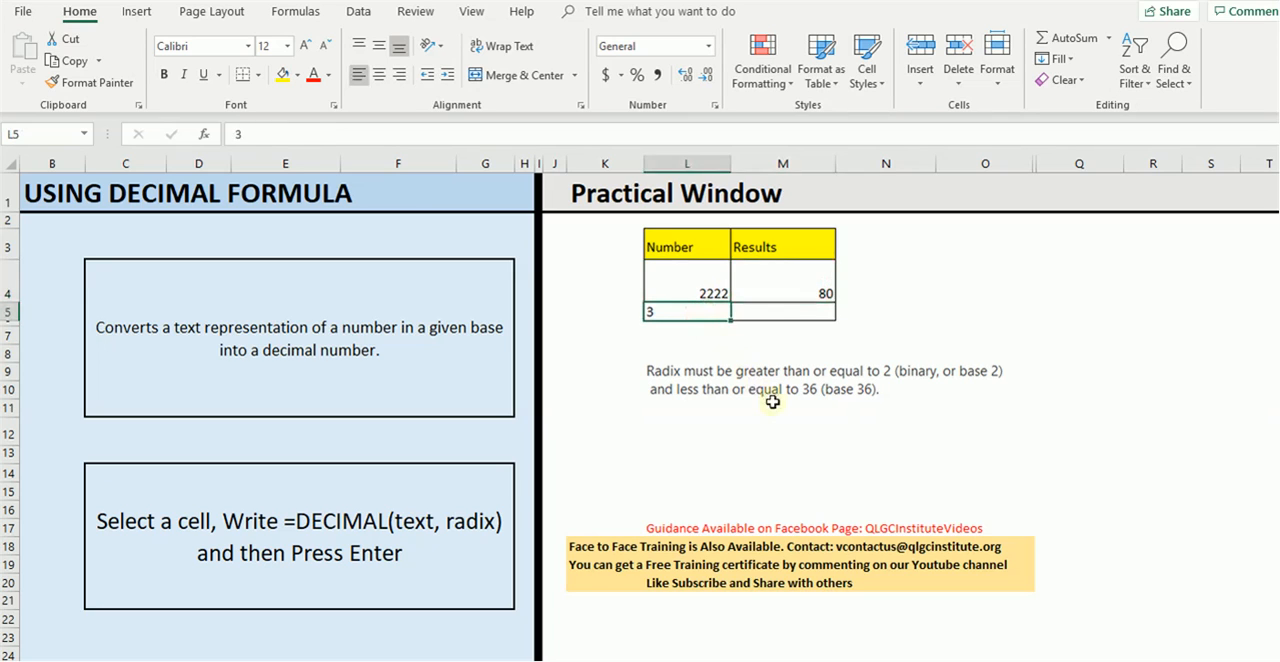
{"action": "type", "text": "10"}
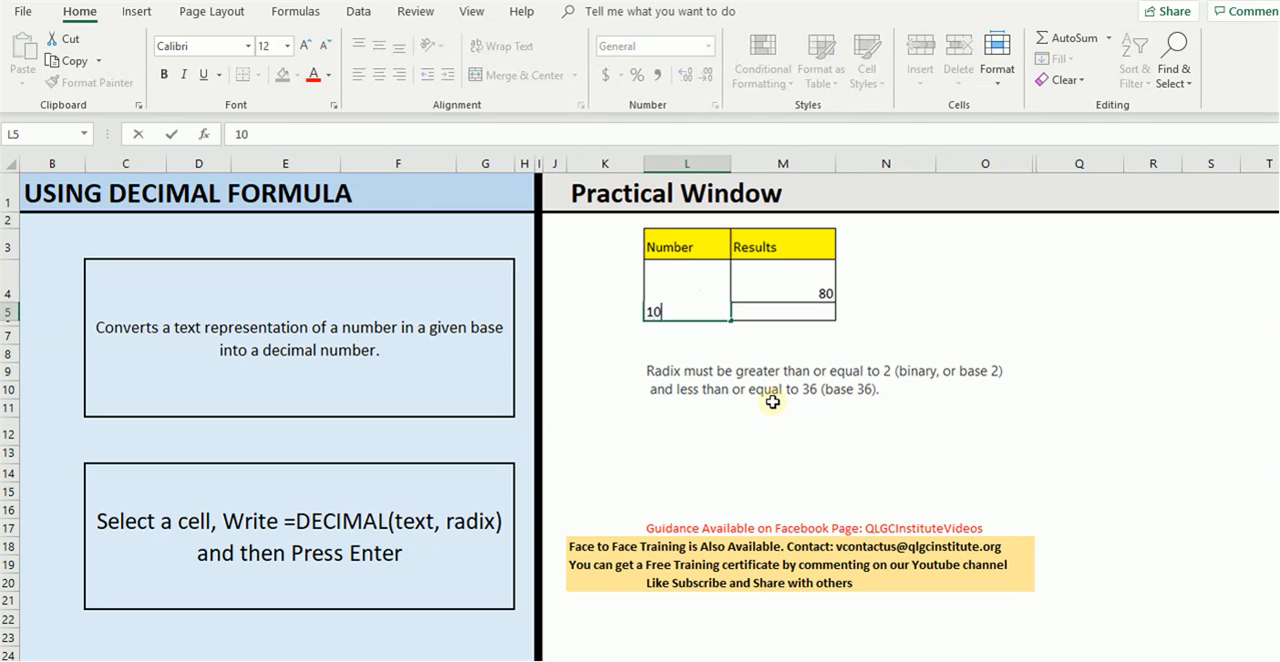
{"action": "key", "text": "Return"}
{"action": "key", "text": "Up"}
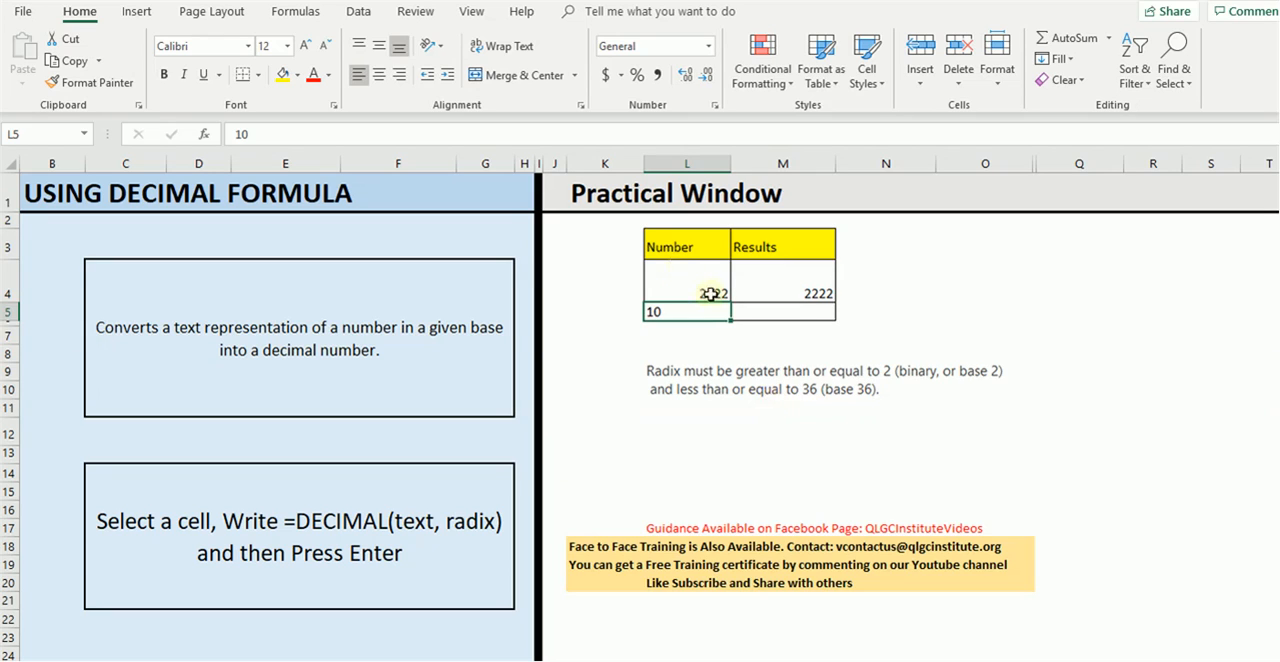
{"action": "left_click", "coordinate": [710, 294]}
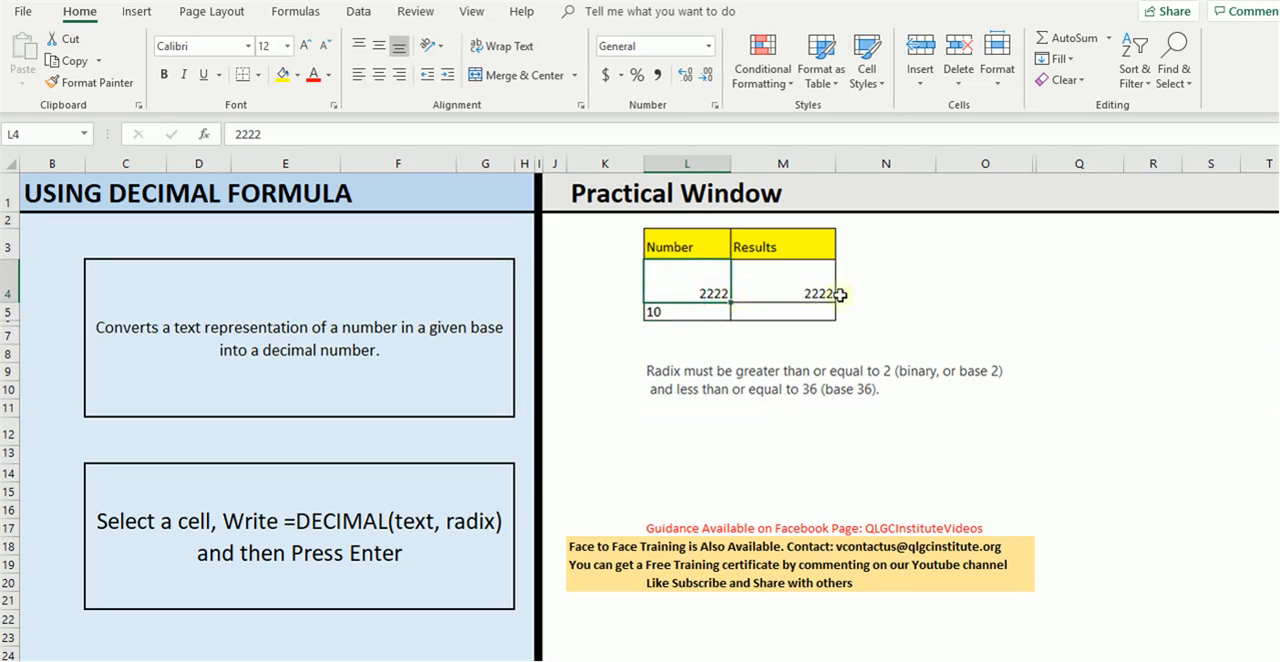
Try 13 and the maximum allowed value 36 as the radix in cell L5
{"action": "left_click", "coordinate": [676, 314]}
{"action": "type", "text": "13"}
{"action": "key", "text": "Return"}
{"action": "left_click", "coordinate": [680, 314]}
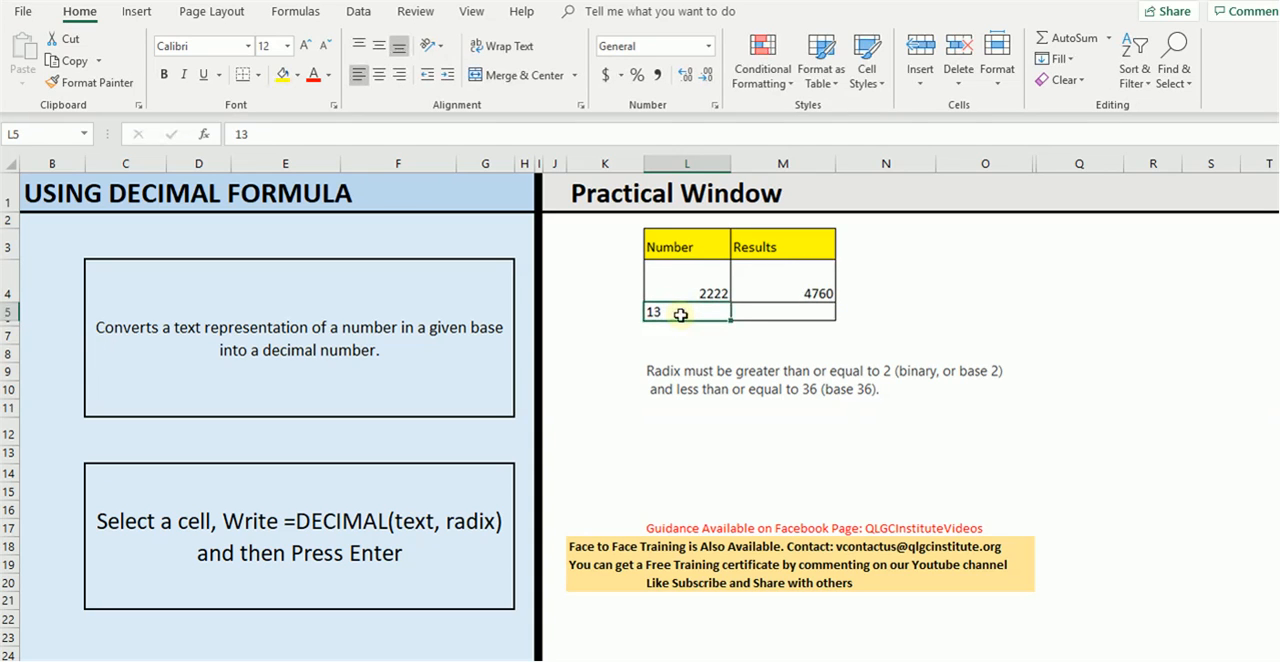
{"action": "type", "text": "36"}
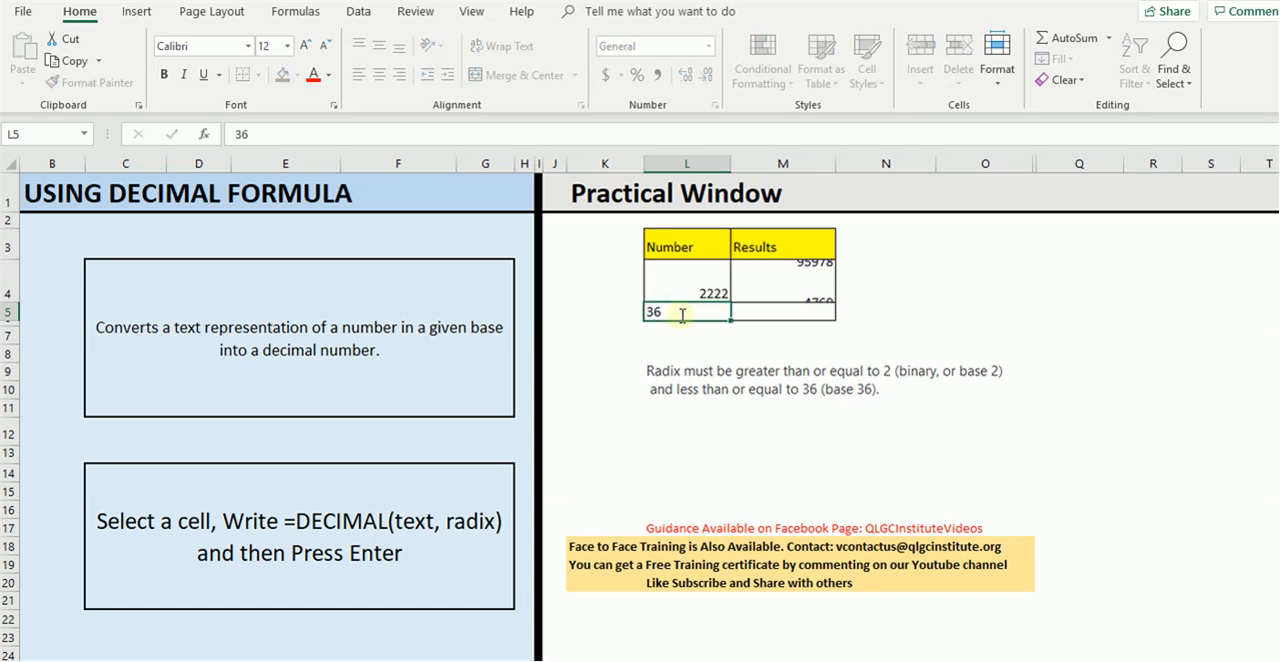
{"action": "key", "text": "Return"}
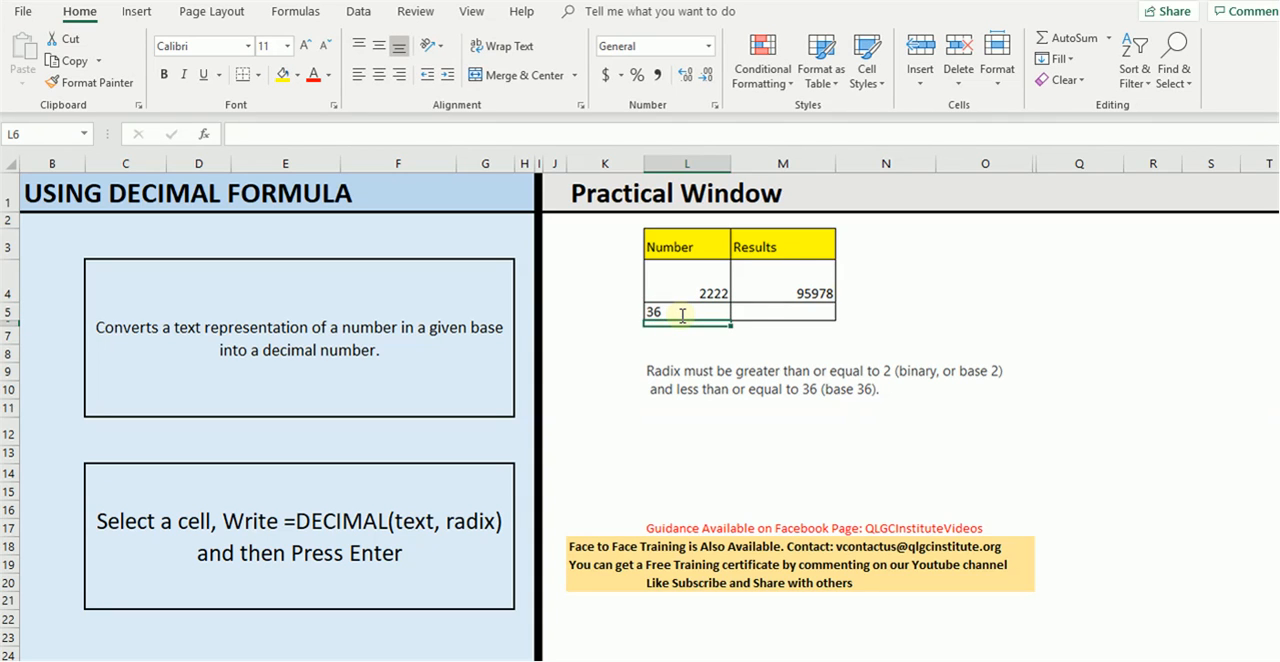
Test the out-of-range radix values 37 and 1 in cell L5
{"action": "left_click", "coordinate": [680, 314]}
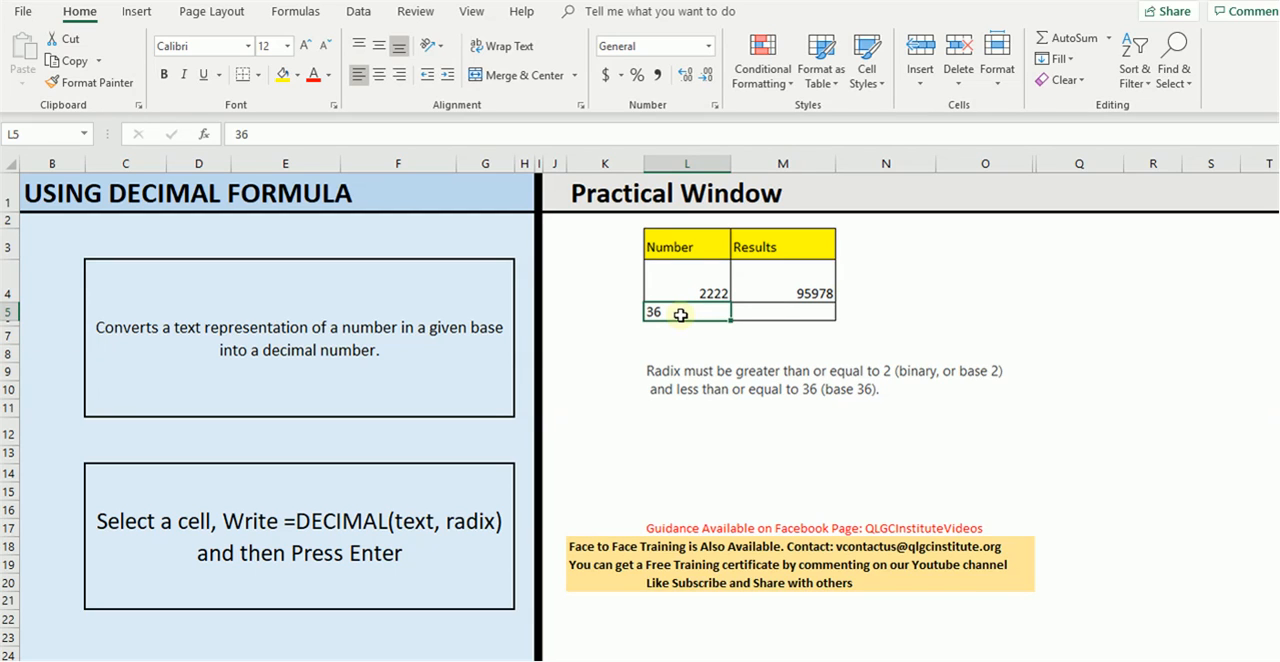
{"action": "type", "text": "37"}
{"action": "key", "text": "Return"}
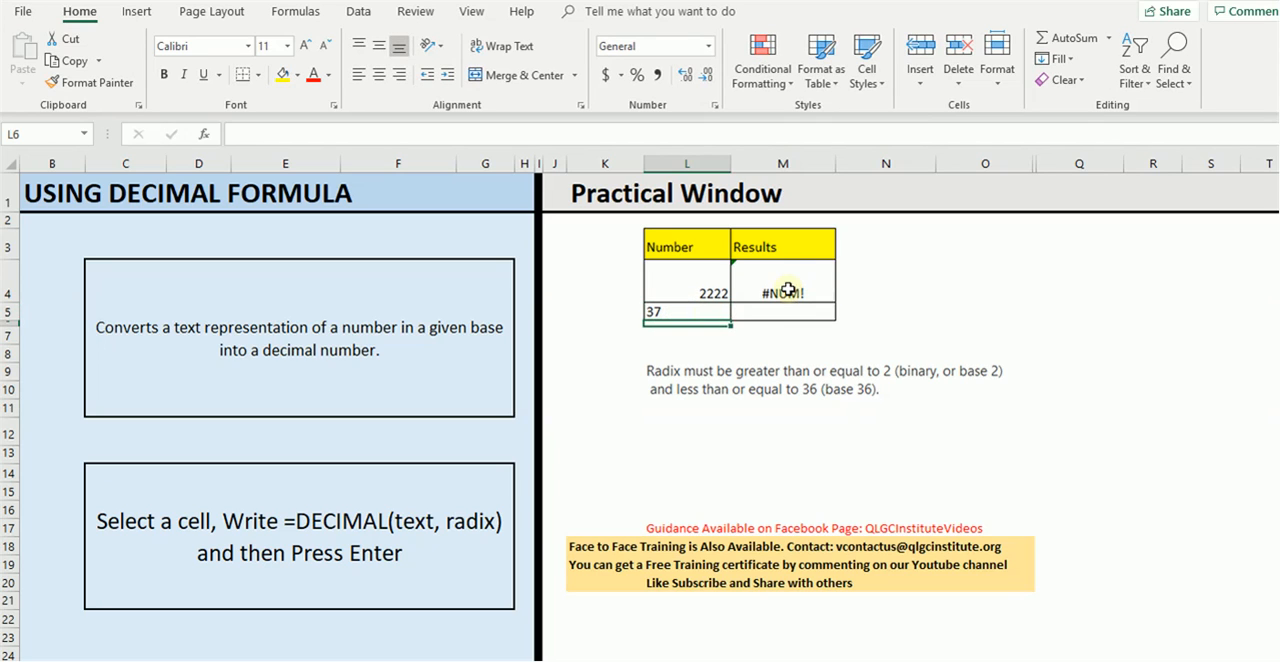
{"action": "left_click", "coordinate": [703, 310]}
{"action": "key", "text": "Delete"}
{"action": "type", "text": "1"}
{"action": "key", "text": "Return"}
Try 2 as the radix in cell L5 and replace it with 3
{"action": "left_click", "coordinate": [703, 310]}
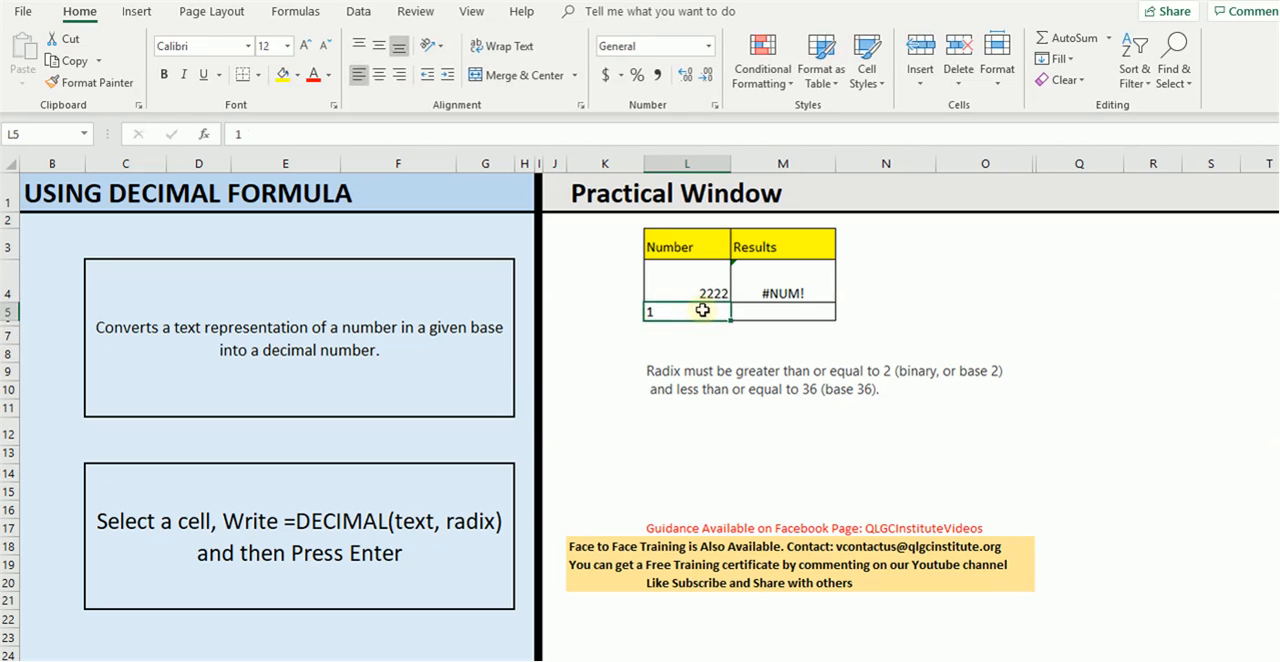
{"action": "type", "text": "2"}
{"action": "key", "text": "Return"}
{"action": "left_click", "coordinate": [703, 310]}
{"action": "type", "text": "3"}
{"action": "key", "text": "Return"}
{"action": "left_click", "coordinate": [703, 310]}
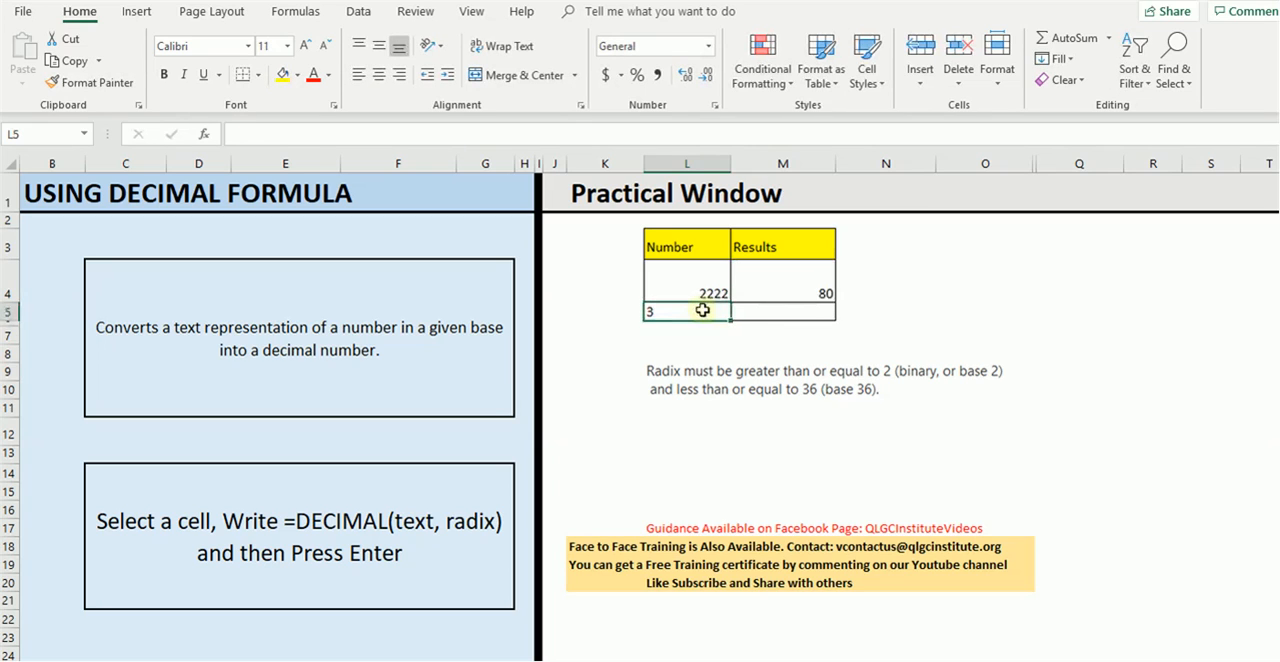
Change the number in cell L4 to 200
{"action": "left_click", "coordinate": [692, 291]}
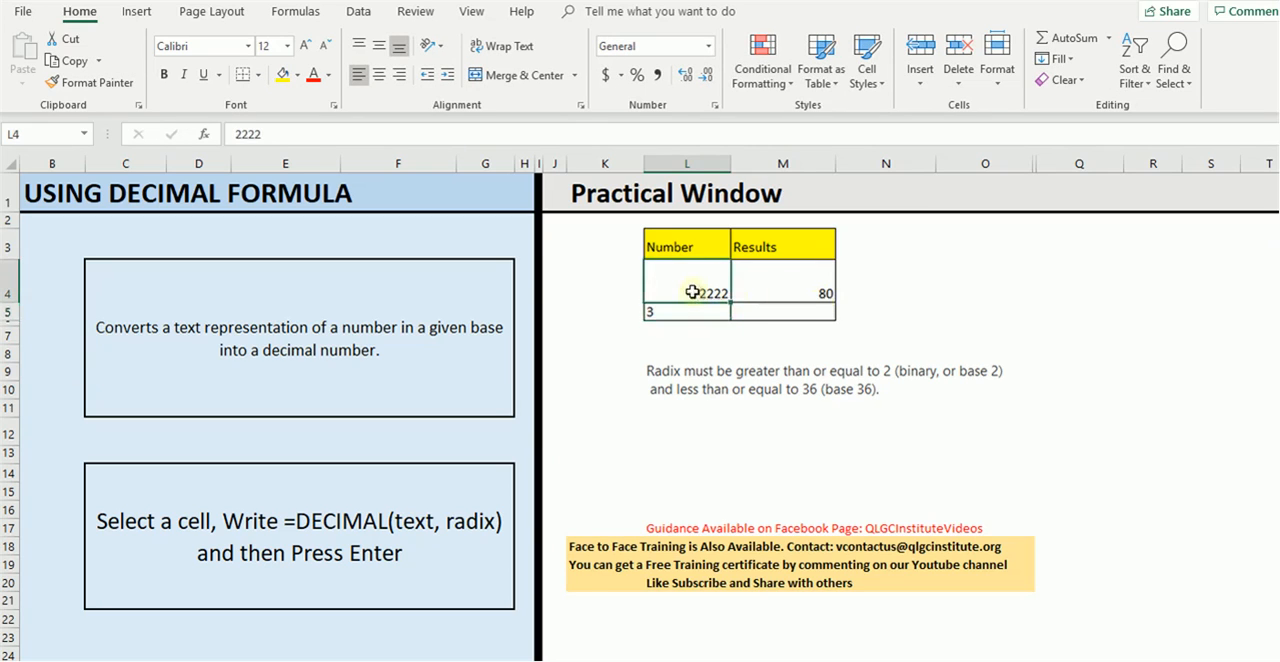
{"action": "type", "text": "200"}
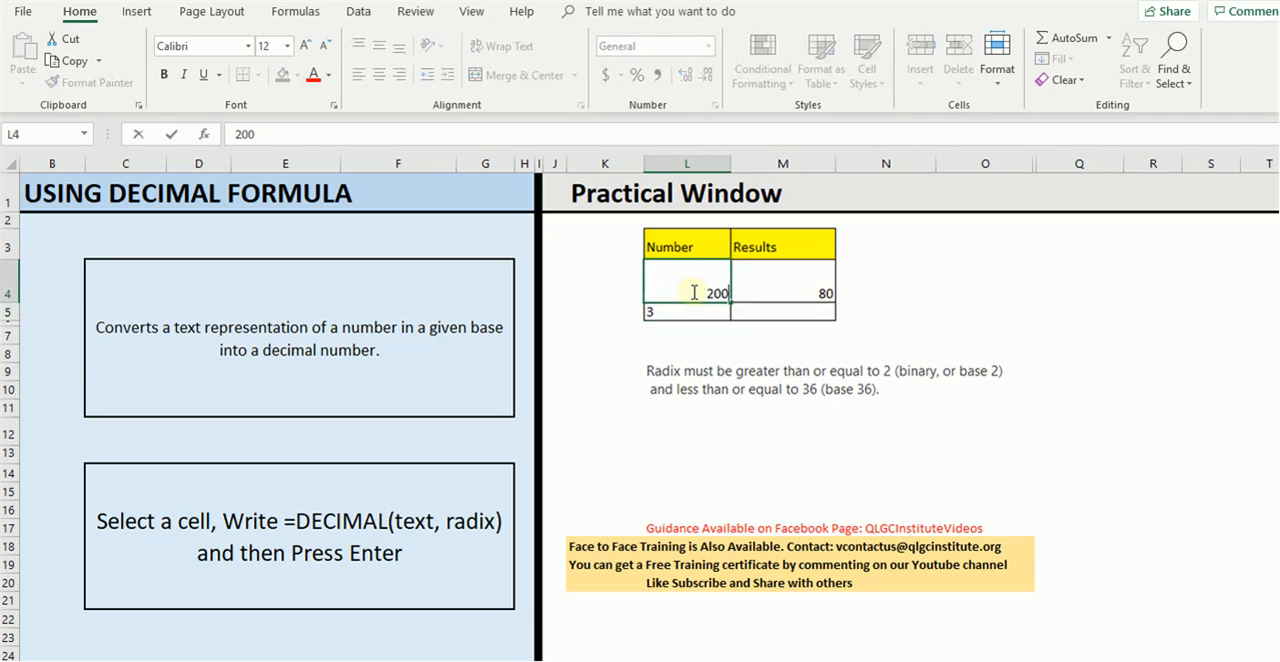
{"action": "key", "text": "Return"}
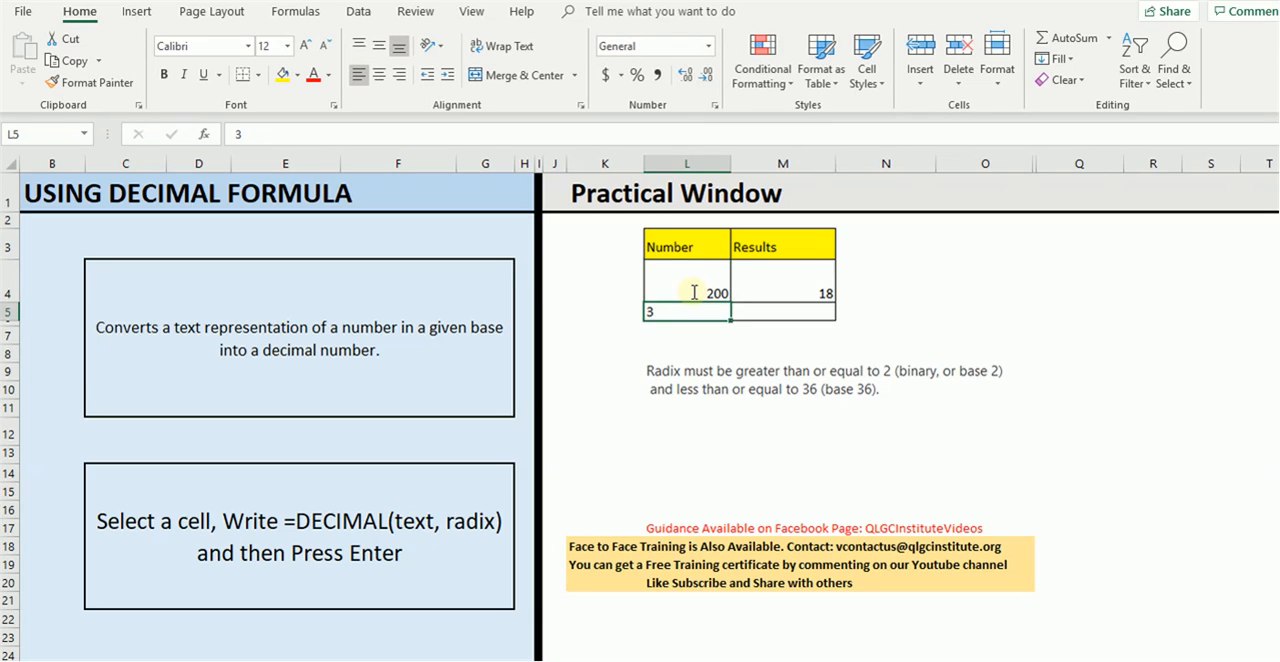